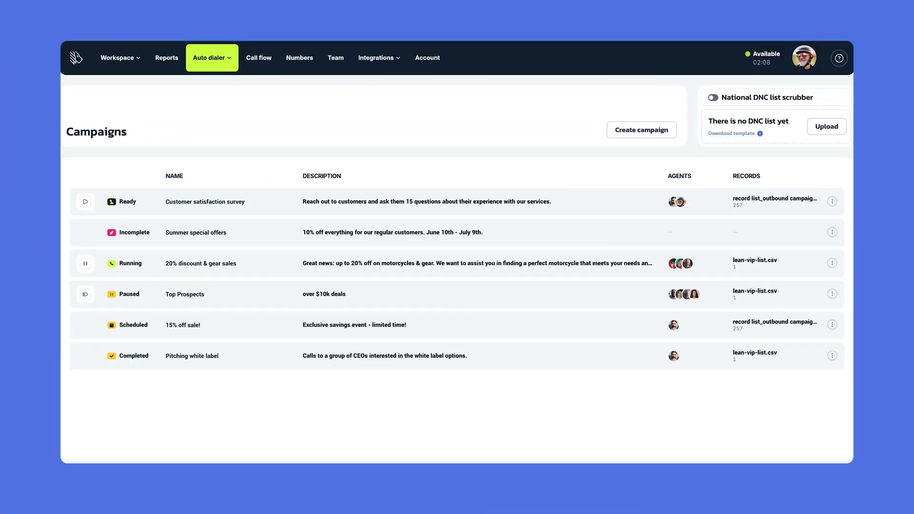
Start a new campaign from the Auto dialer Campaigns list.
left_click(227, 63)
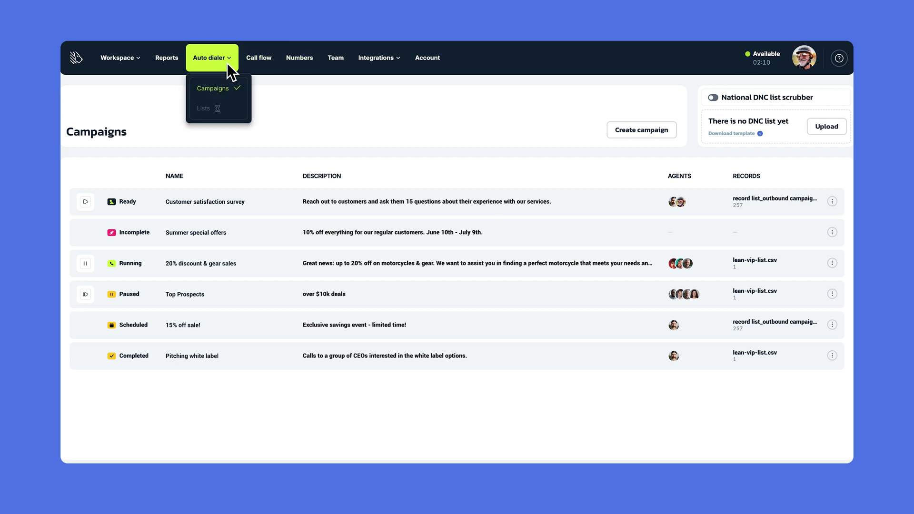
left_click(228, 84)
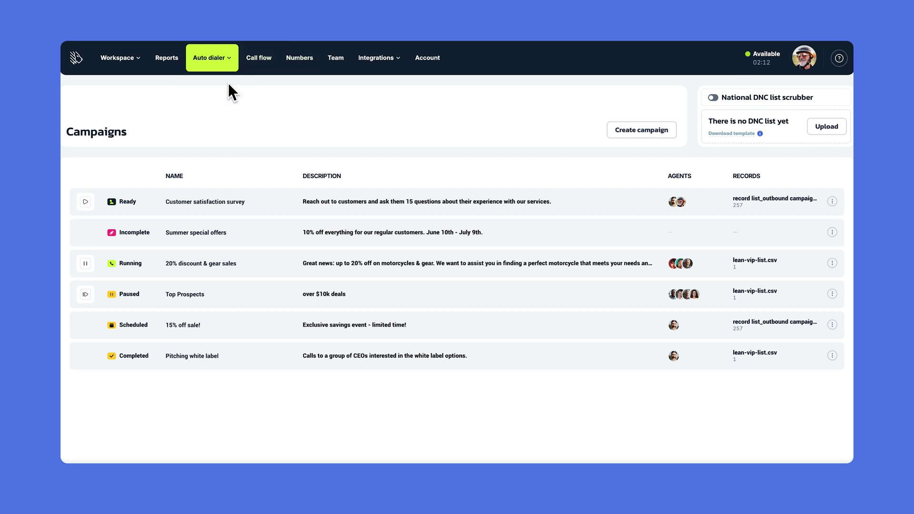
left_click(628, 125)
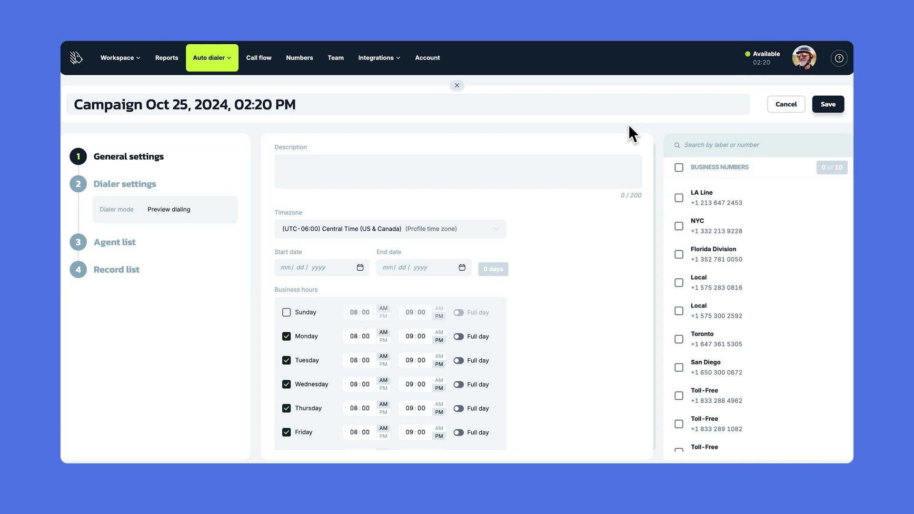
Title it 'Progressive Dialer Campaign', describe it '10% off everything for our regular customers', and assign the last Toll-Free number.
type("P")
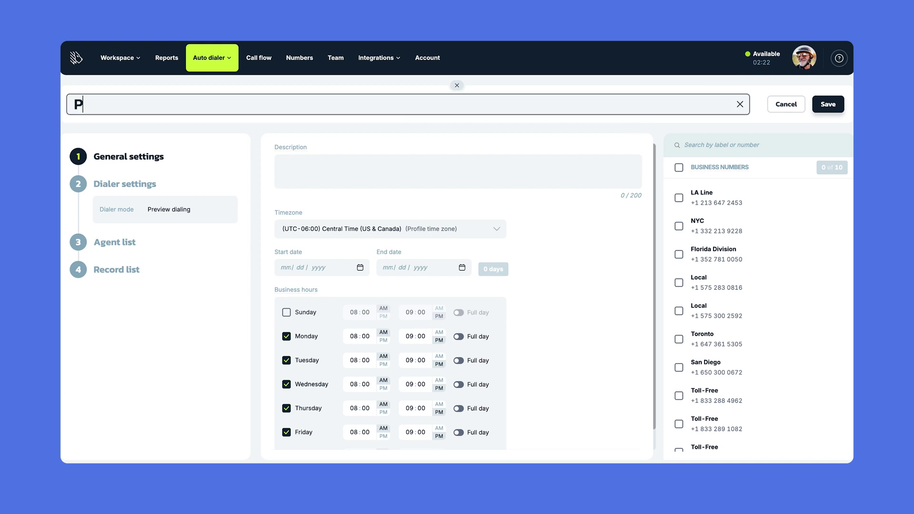
type("rogressive ")
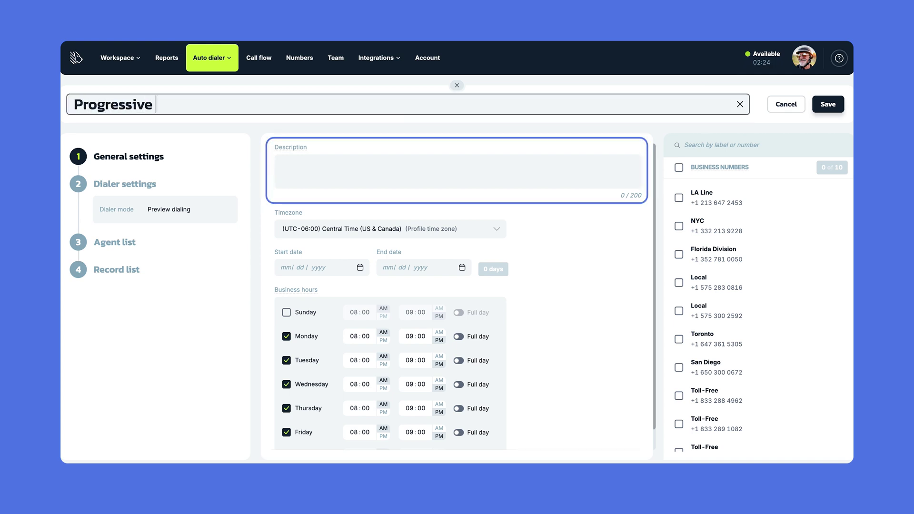
type("Dialer Campaign")
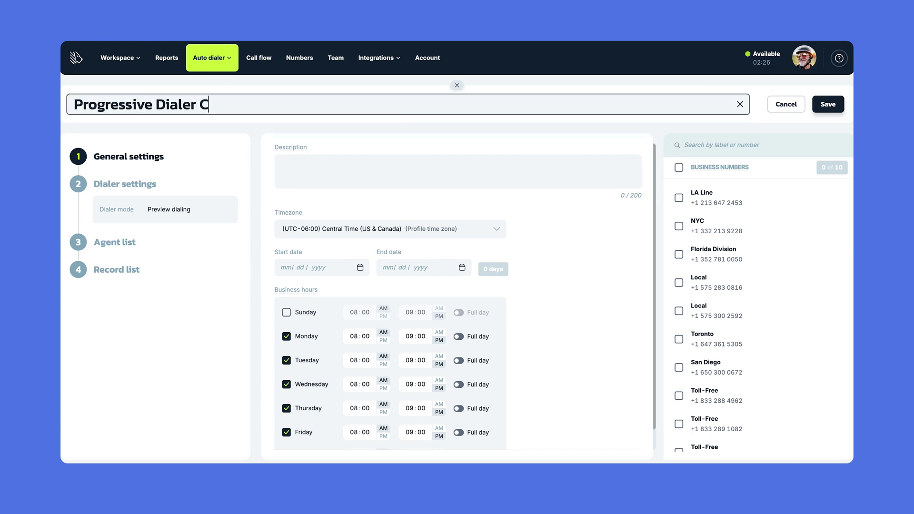
key("Tab")
type("10% of")
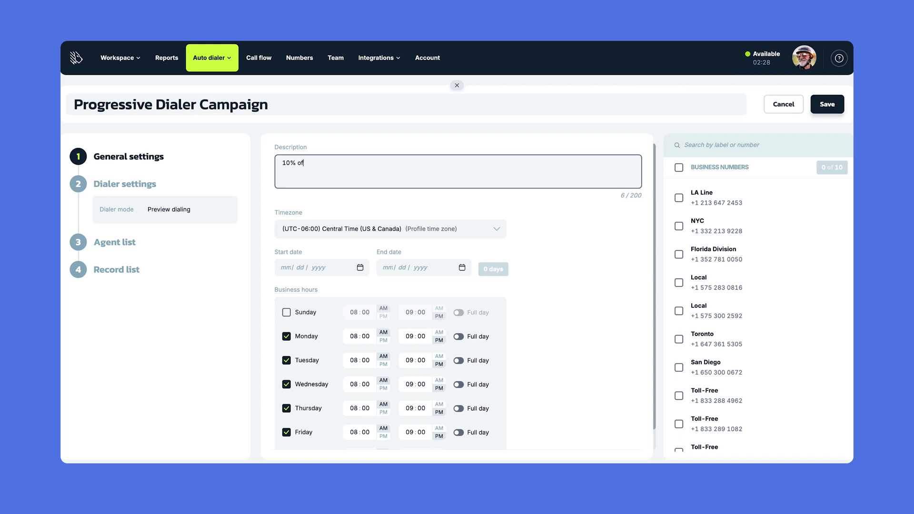
type("f everything for our regular customers")
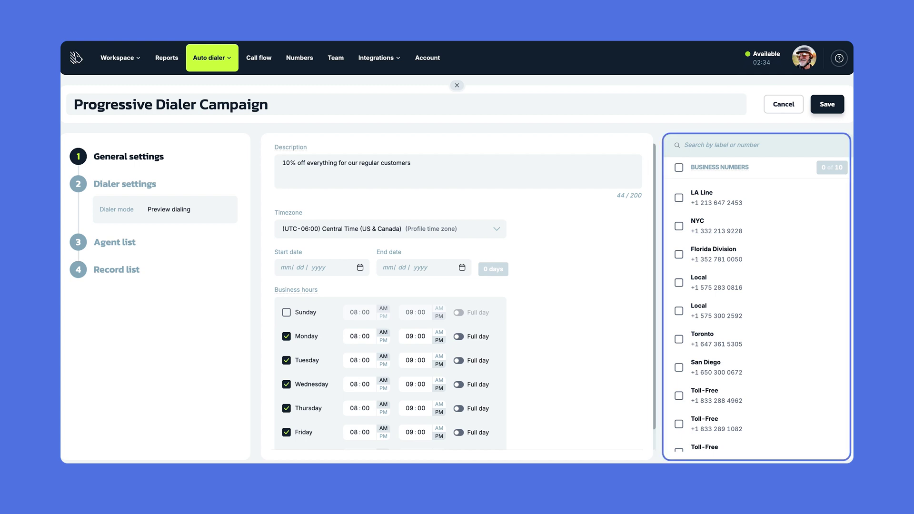
scroll(715, 405, "down", 1)
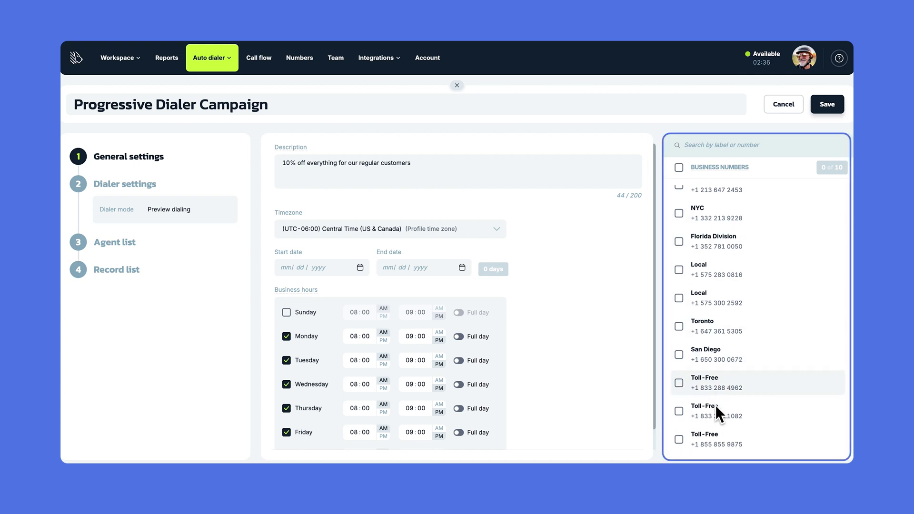
left_click(679, 439)
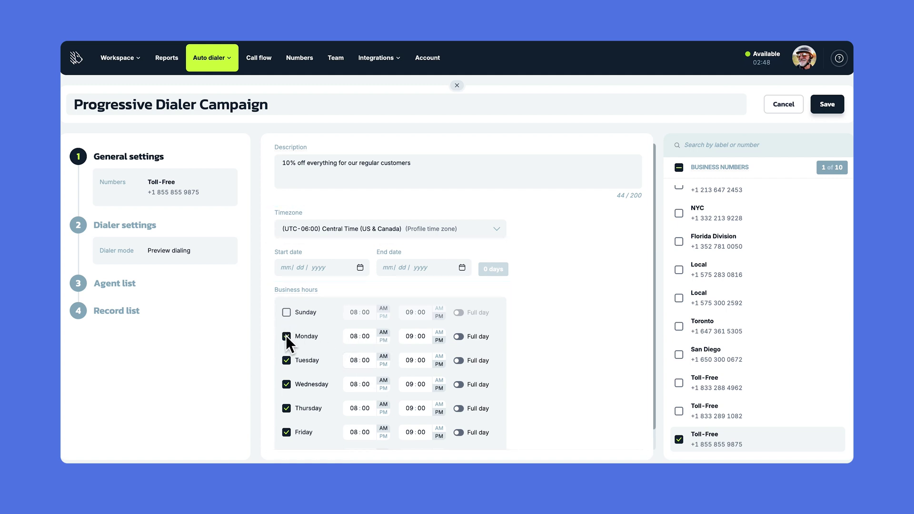
Make Monday a Full day in the campaign's business hours.
left_click(456, 336)
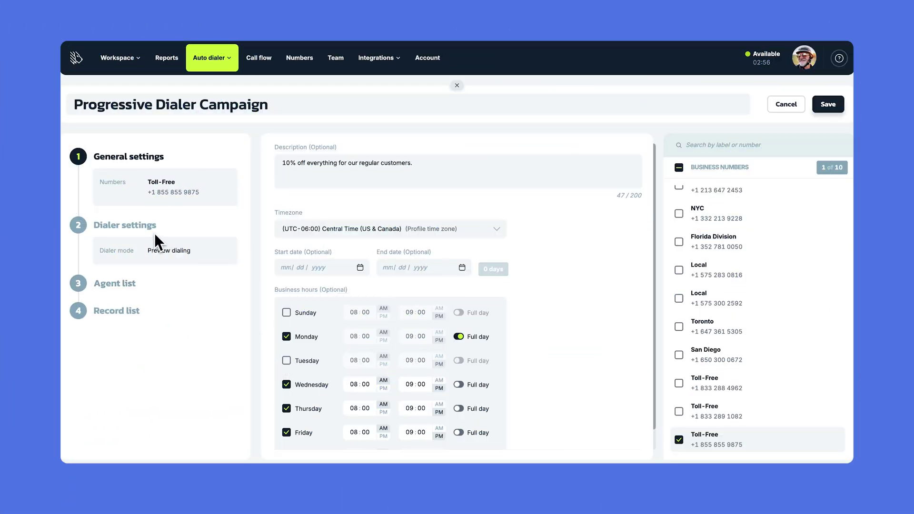
Set the dialer to Progressive mode, keeping the 30/30/25-second timing and 3 attempts per number.
left_click(146, 224)
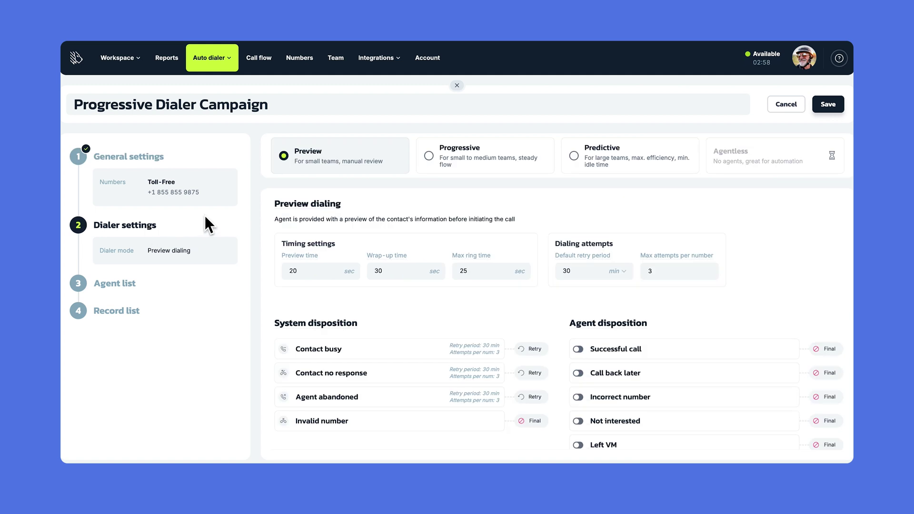
left_click(430, 158)
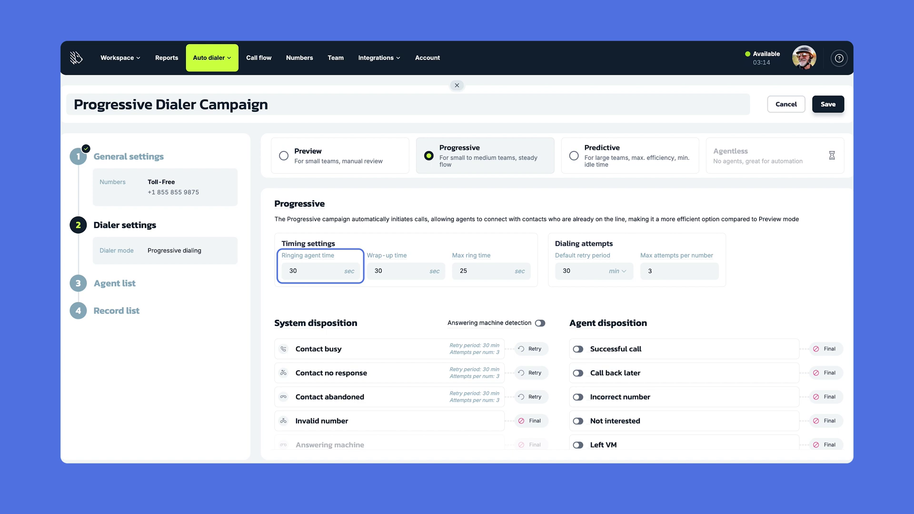
left_click(405, 270)
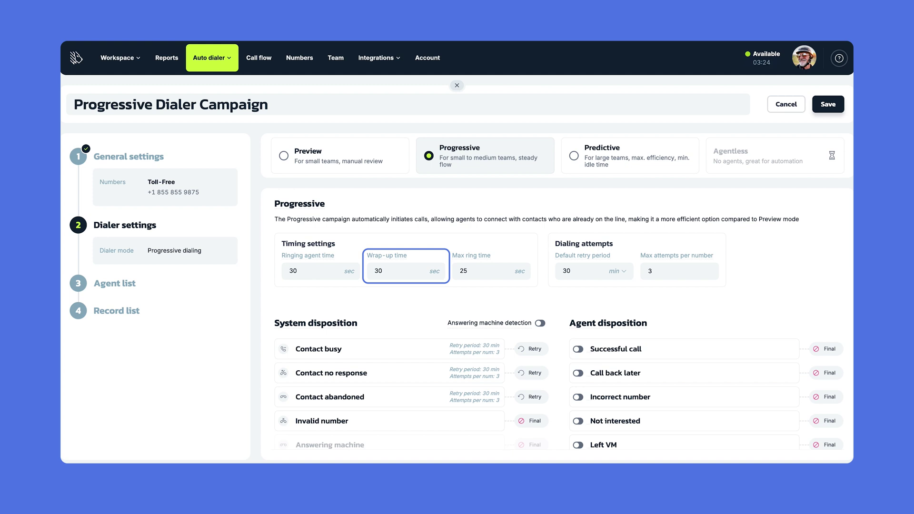
left_click(492, 271)
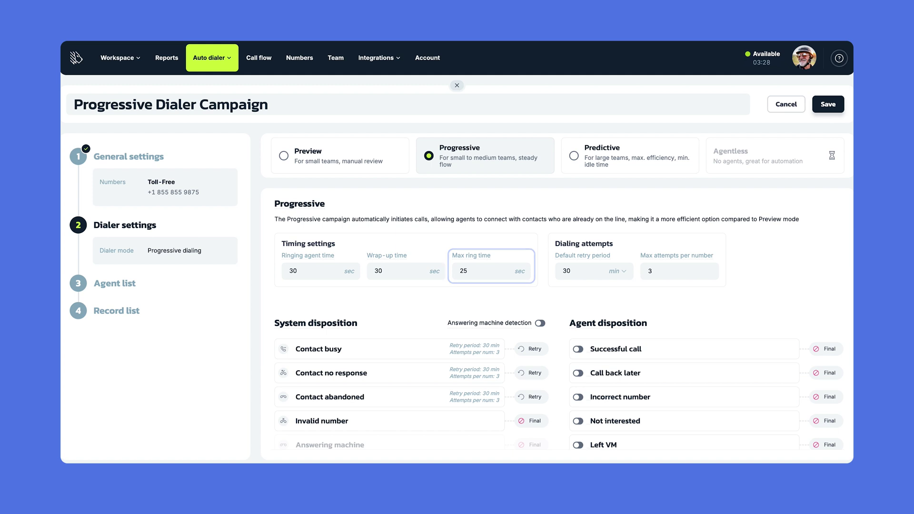
left_click(594, 271)
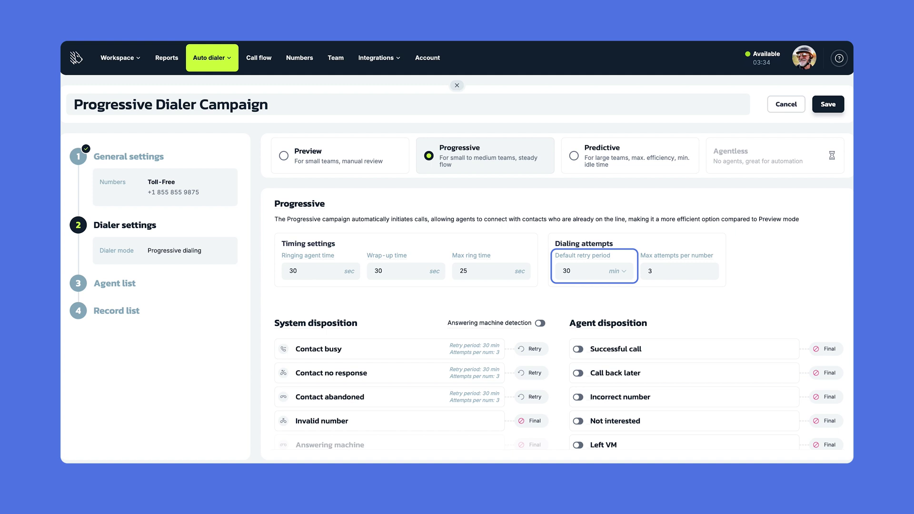
left_click(679, 271)
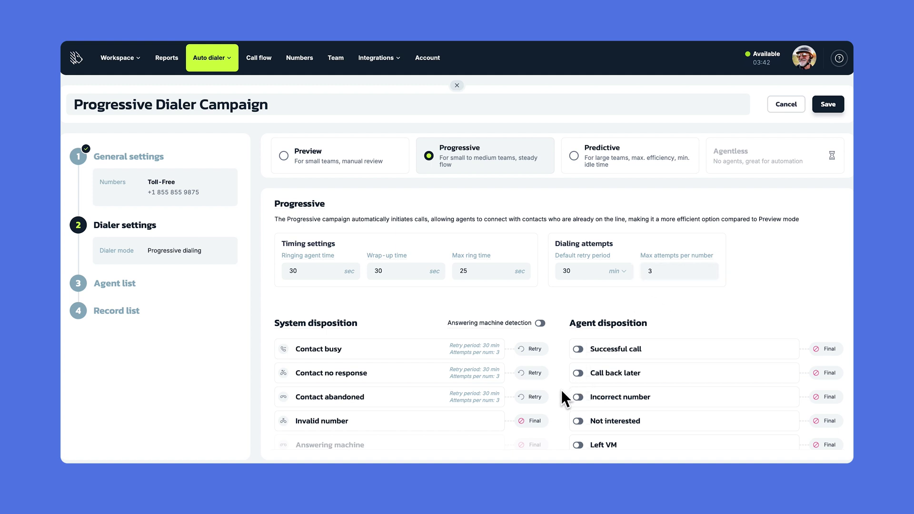
scroll(561, 390, "down", 1)
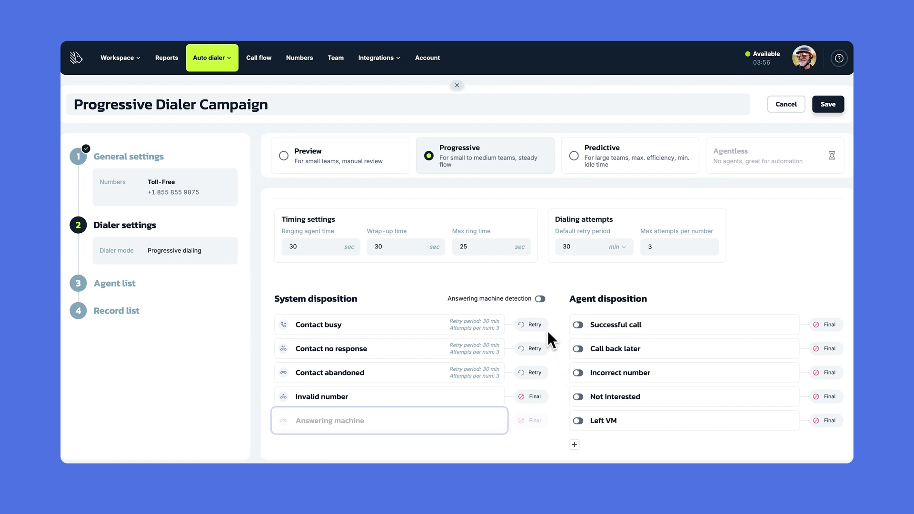
Enable Answering machine detection for the campaign's system dispositions.
left_click(538, 297)
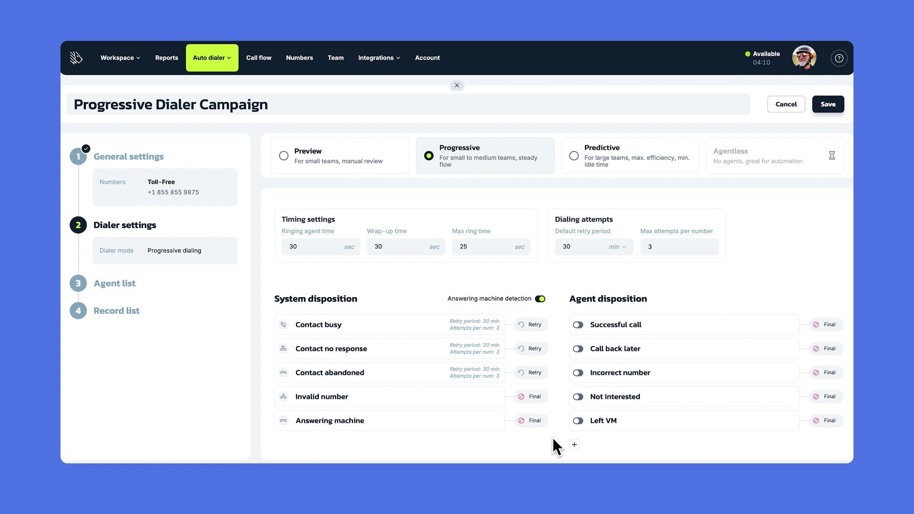
left_click(533, 328)
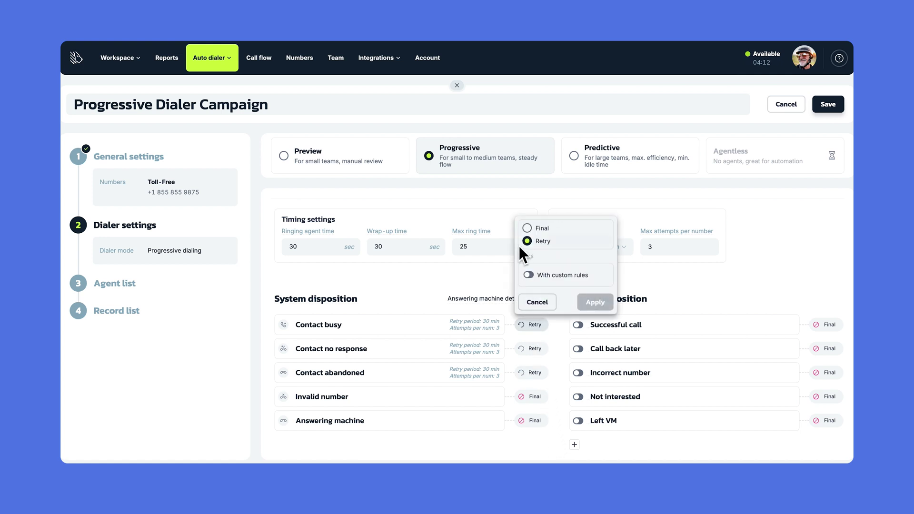
Set Contact busy to Retry with custom rules: 30-minute retry period, 3 attempts per number.
left_click(529, 225)
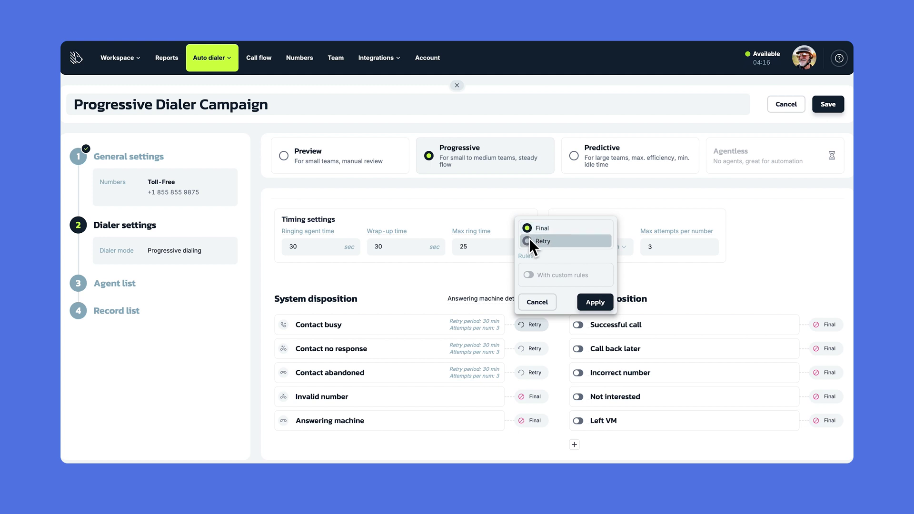
left_click(529, 241)
left_click(528, 274)
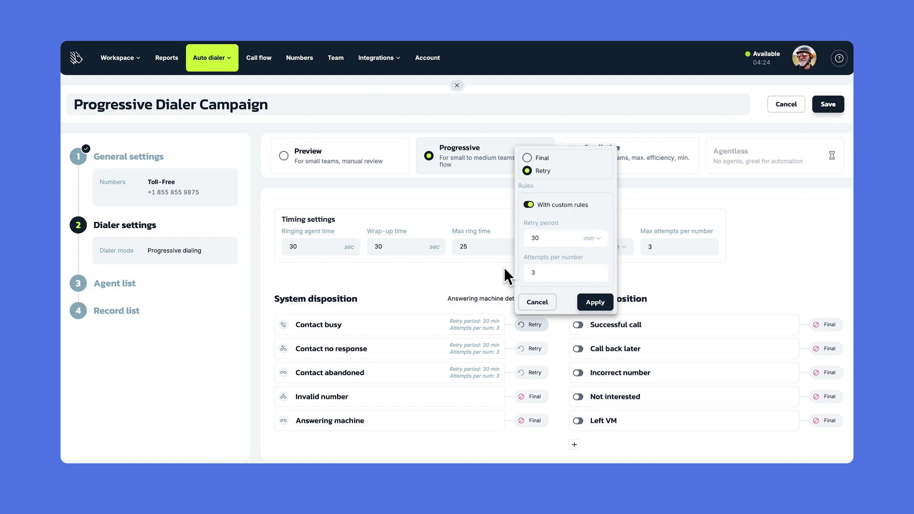
left_click(523, 301)
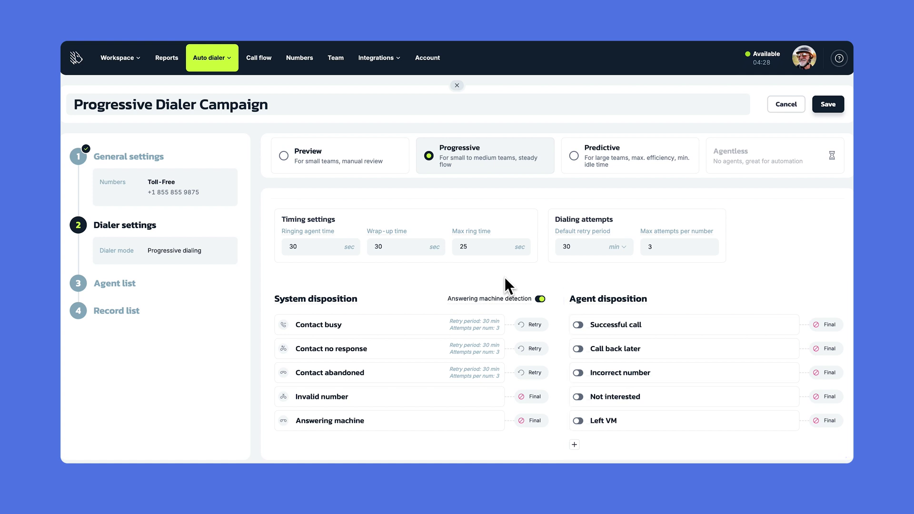
Include Successful call, Call back later and Incorrect number as agent dispositions.
left_click(576, 324)
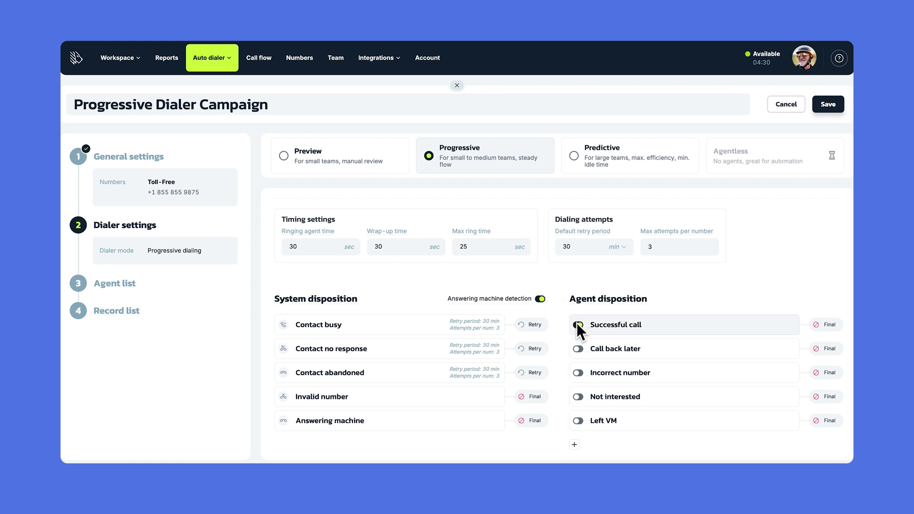
left_click(577, 348)
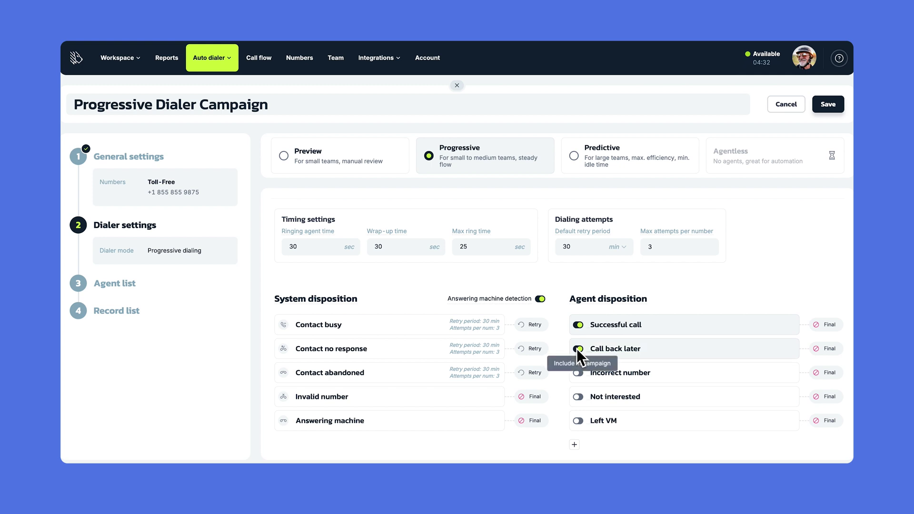
left_click(578, 372)
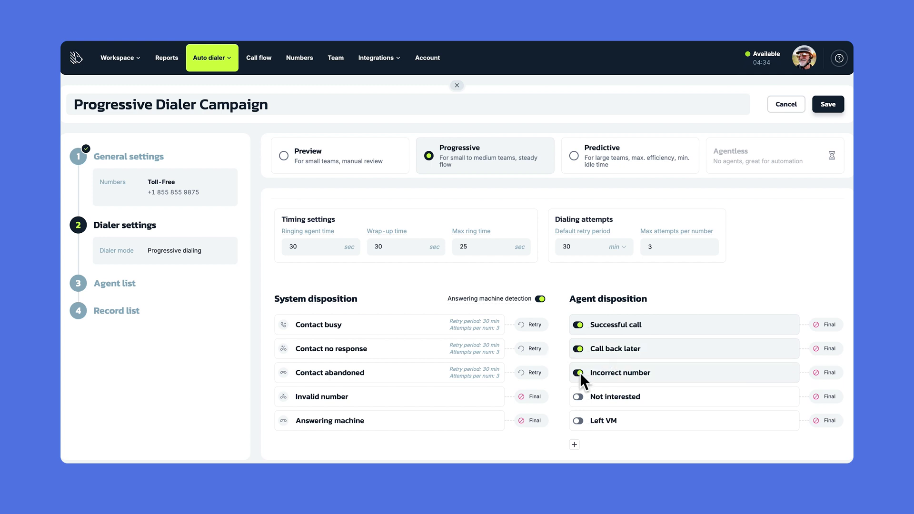
Make Call back later a Retry outcome and add a new custom agent disposition.
left_click(825, 350)
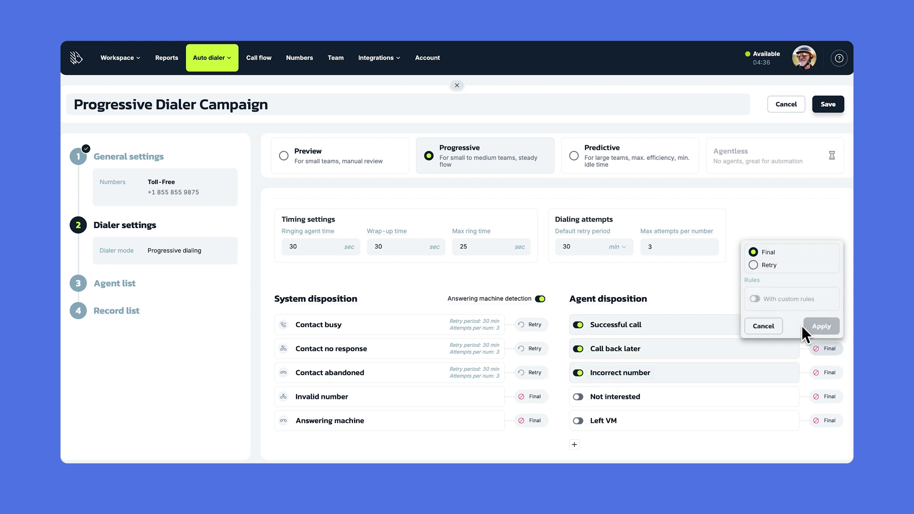
left_click(767, 263)
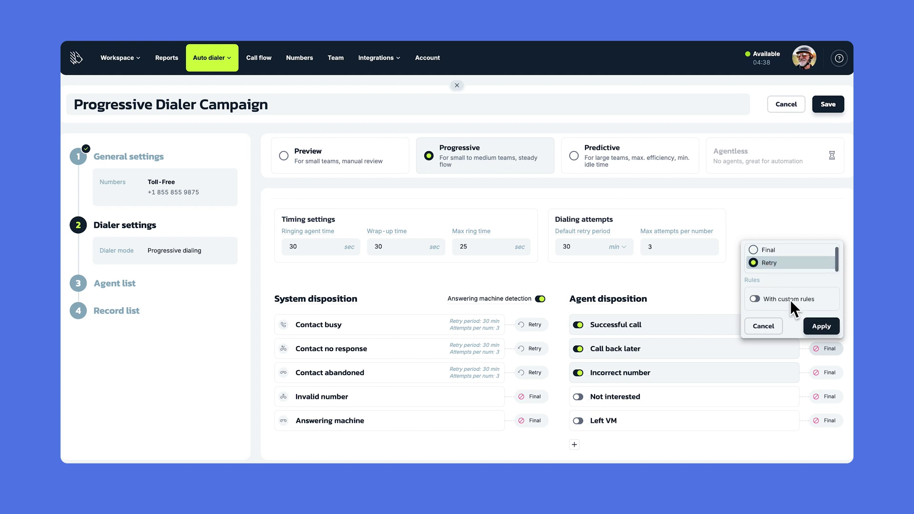
left_click(809, 324)
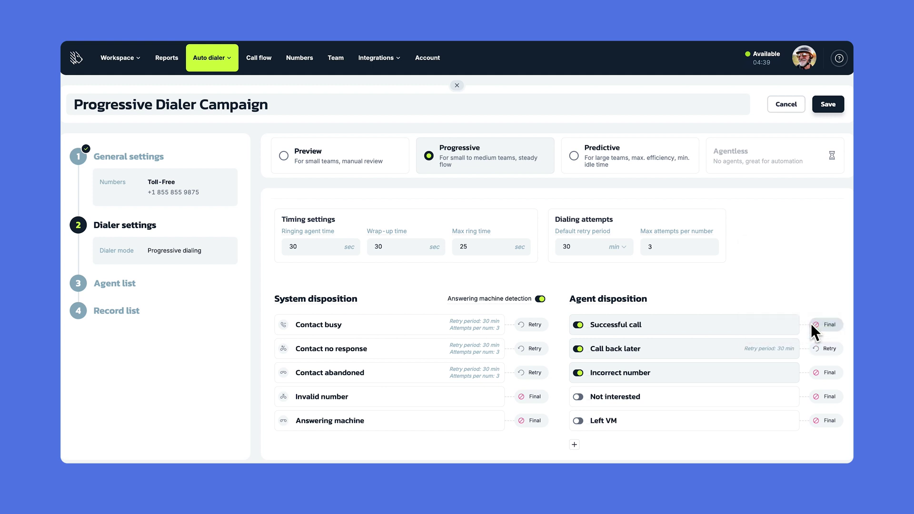
left_click(574, 444)
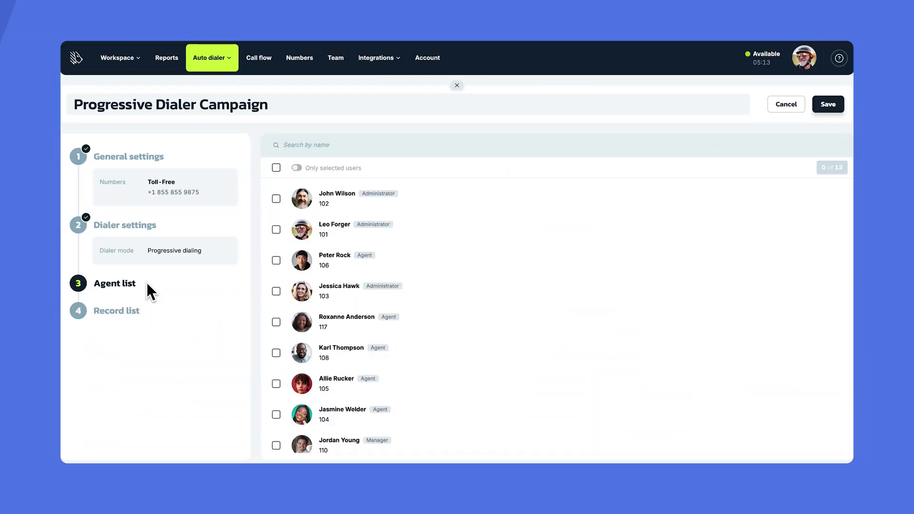
Assign five agents to the campaign so 5 of 13 users are selected.
left_click(275, 261)
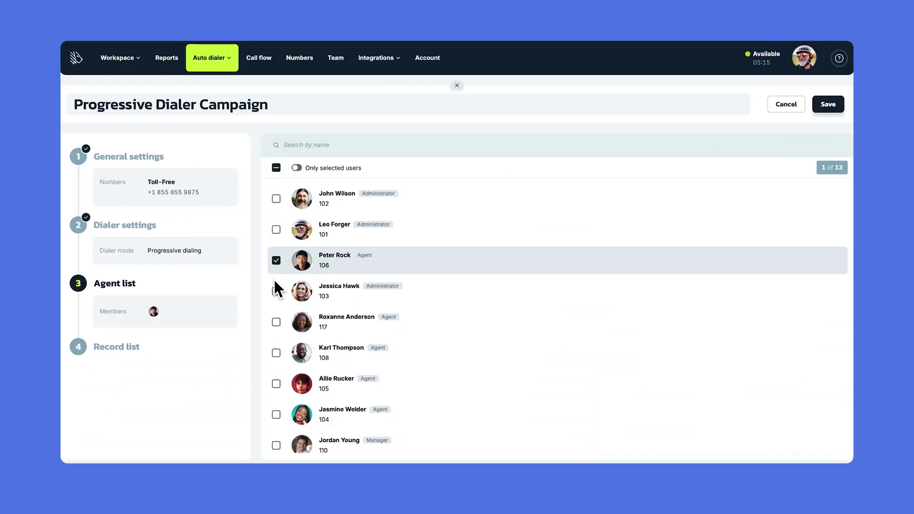
left_click(274, 323)
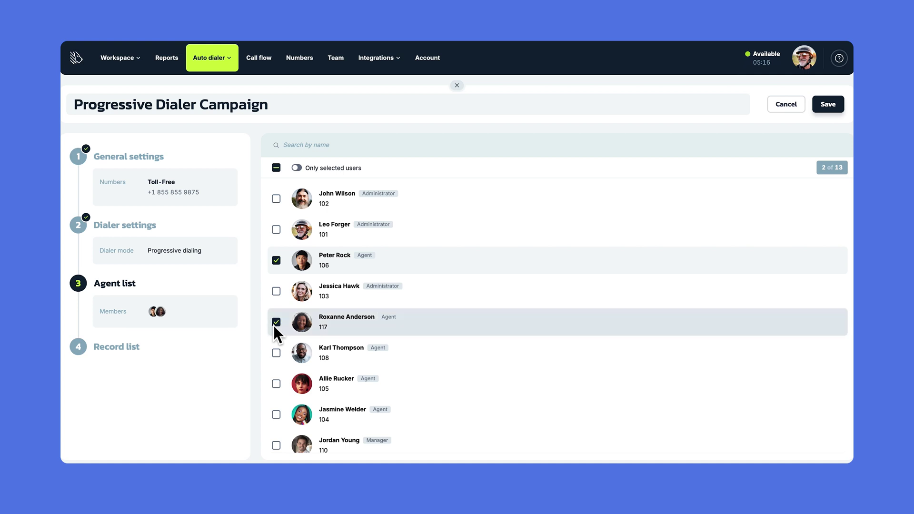
left_click(275, 352)
left_click(276, 379)
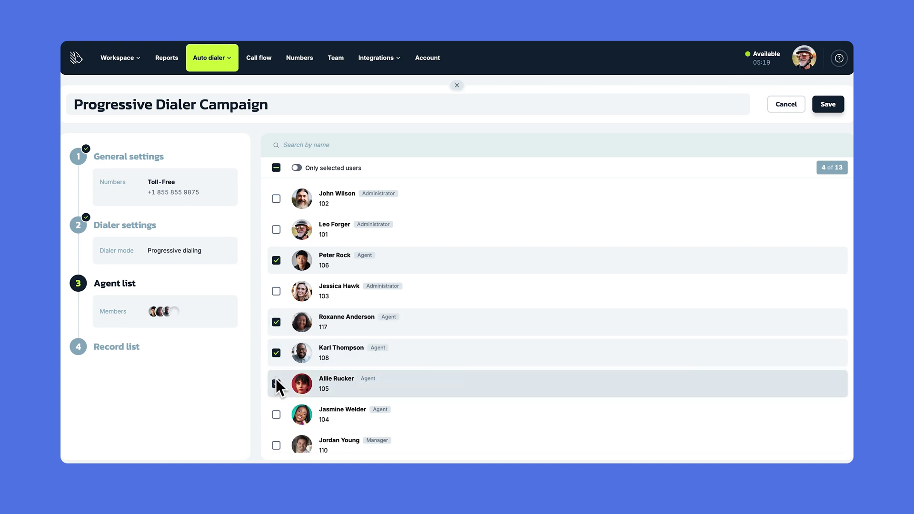
left_click(275, 413)
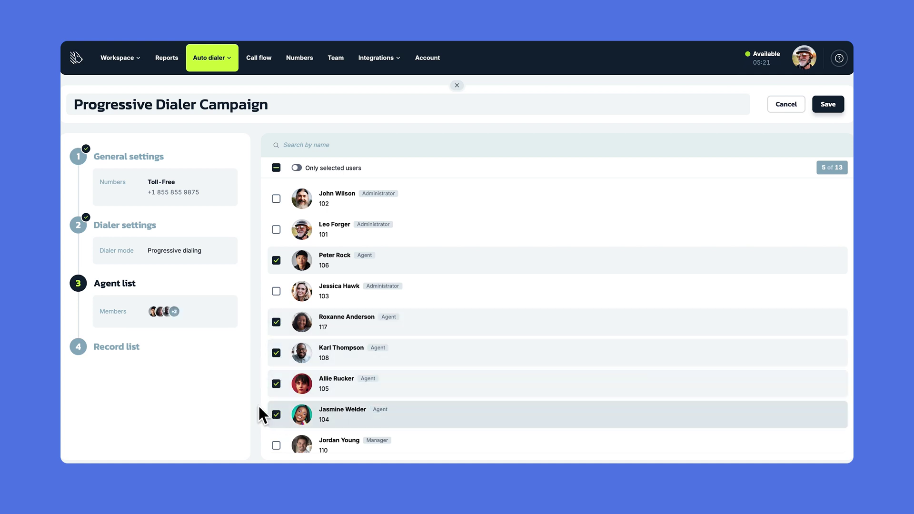
left_click(148, 345)
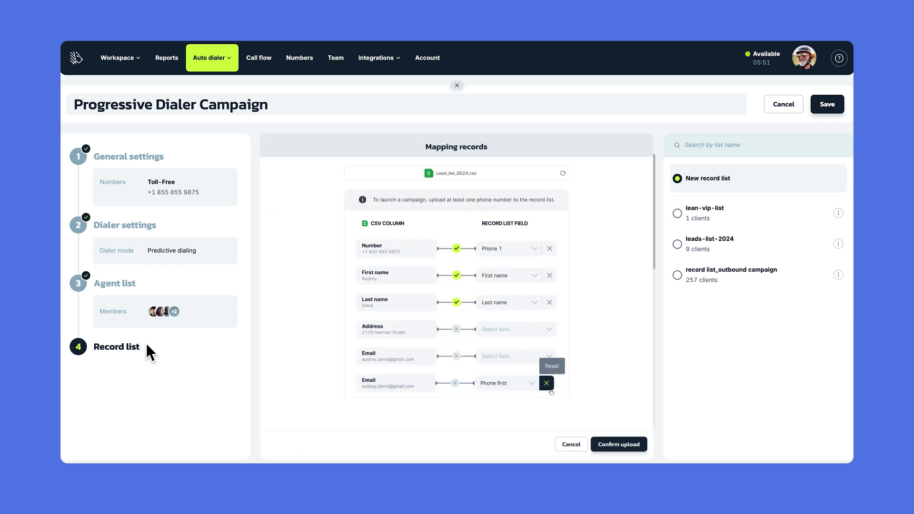
Reset the Lead_list_0024.csv mapping to return to the Create record list screen.
left_click(547, 383)
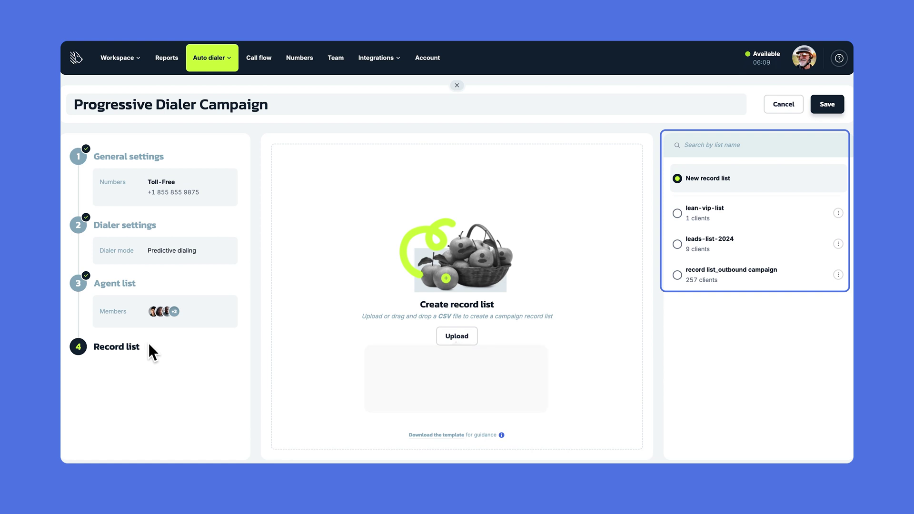
Choose lean-vip-list as the record list and save the campaign.
left_click(713, 218)
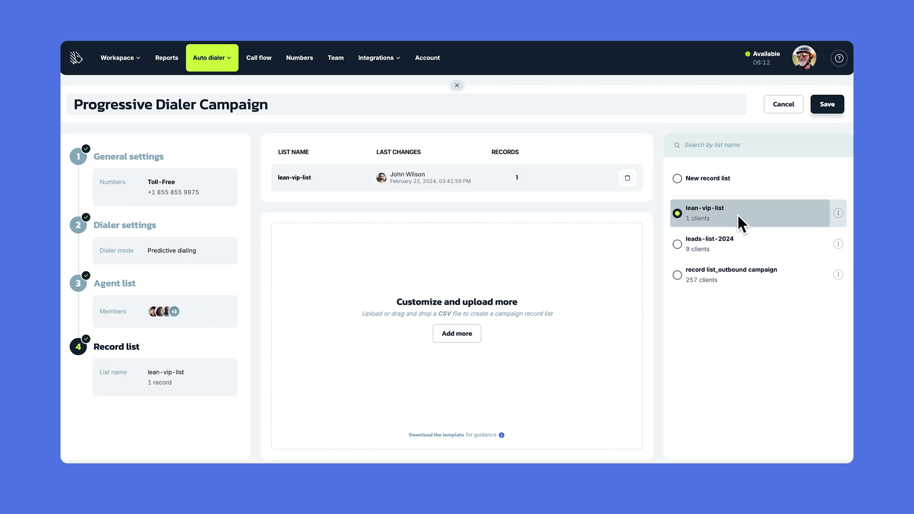
left_click(838, 213)
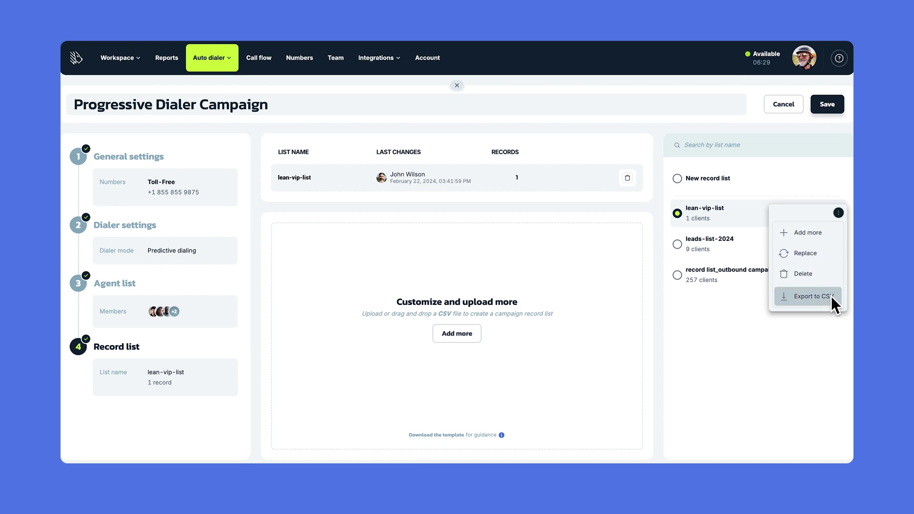
left_click(840, 217)
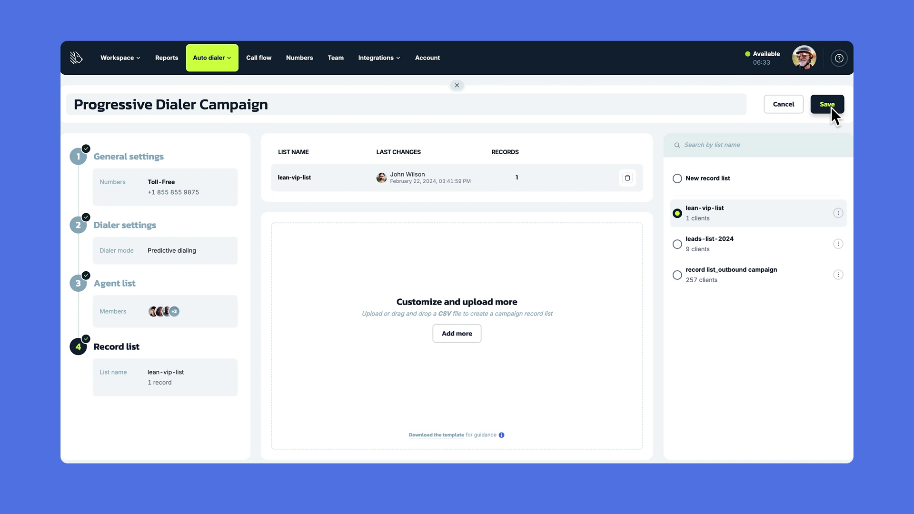
left_click(831, 107)
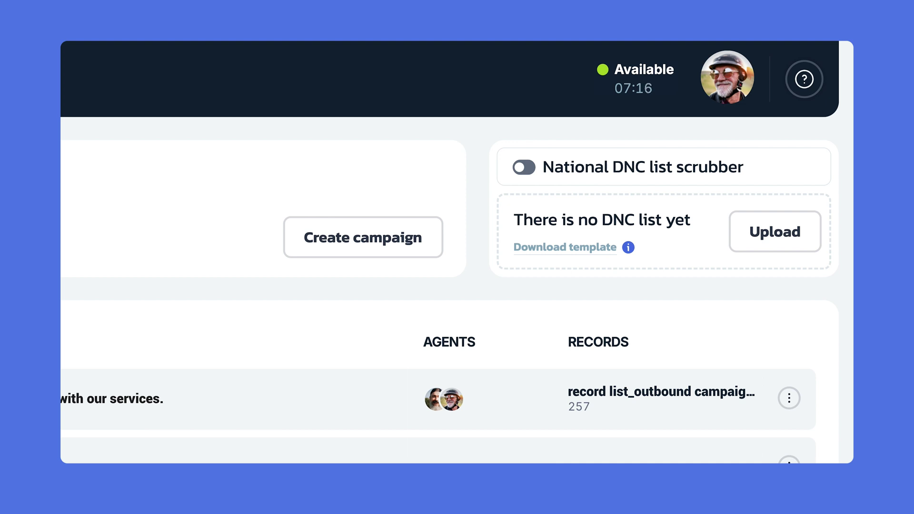
Enable the National DNC list scrubber toggle in the DNC panel.
mouse_move(530, 170)
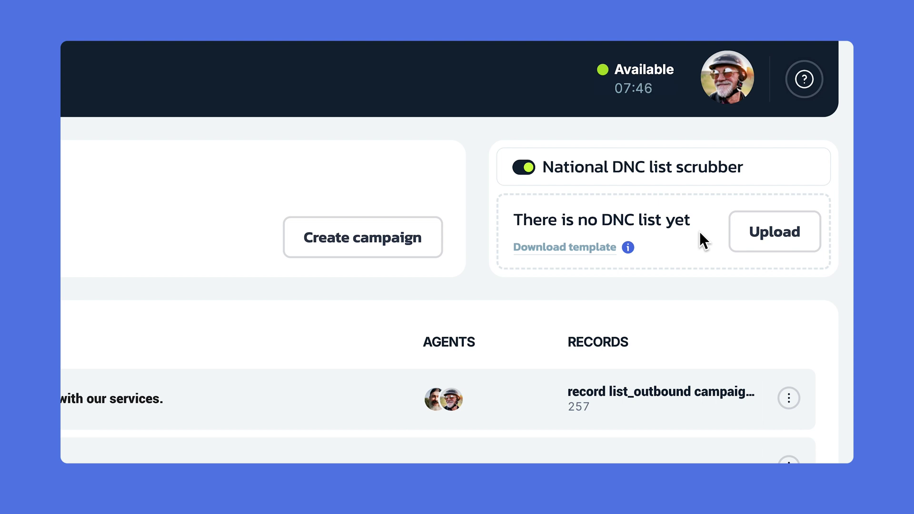
Upload a 2-number local DNC list and open the Local DNC List options menu.
left_click(786, 234)
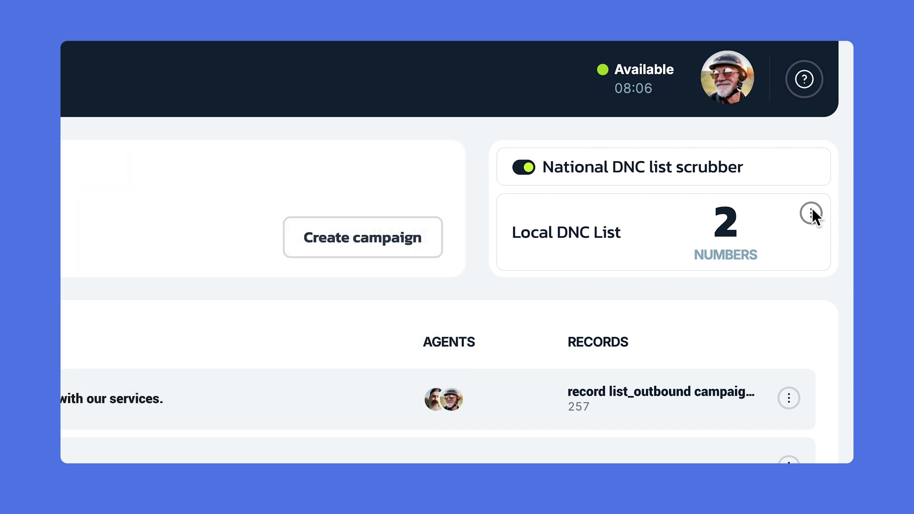
left_click(812, 208)
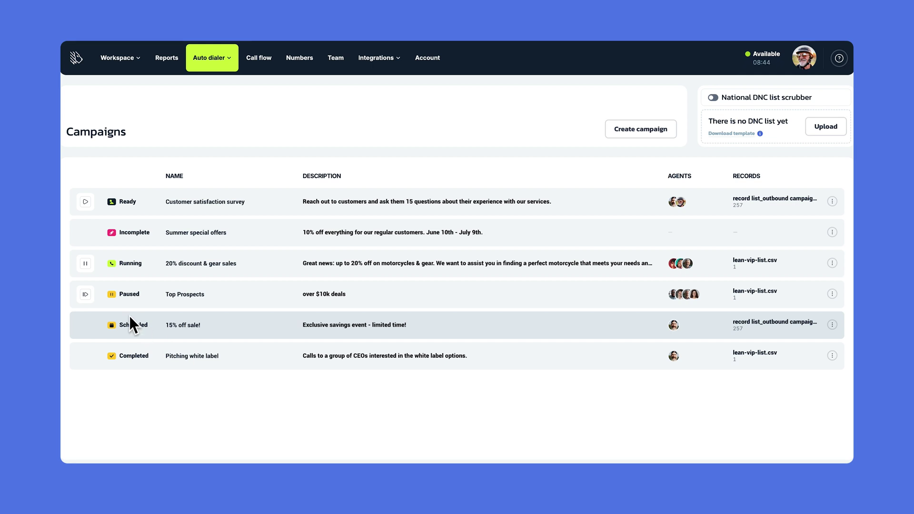
left_click(85, 294)
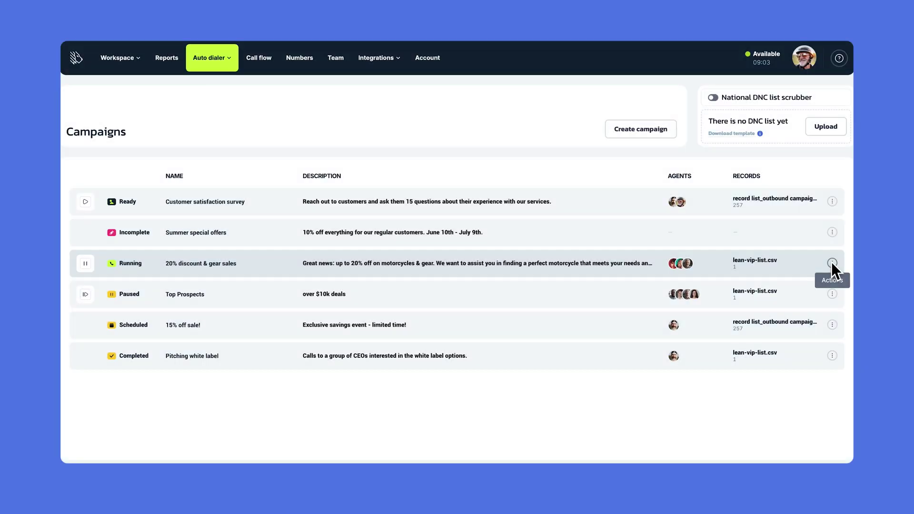
Open the Actions menu on the Running 20% discount & gear sales campaign row.
left_click(831, 262)
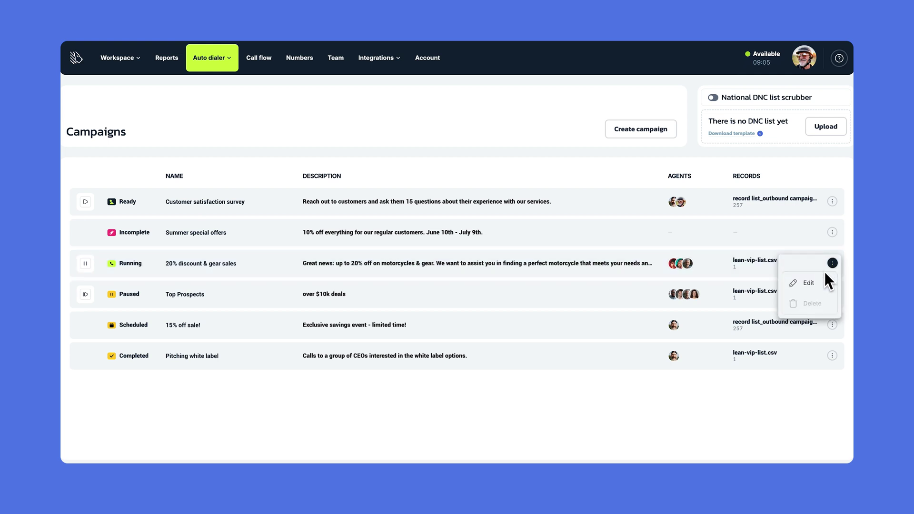